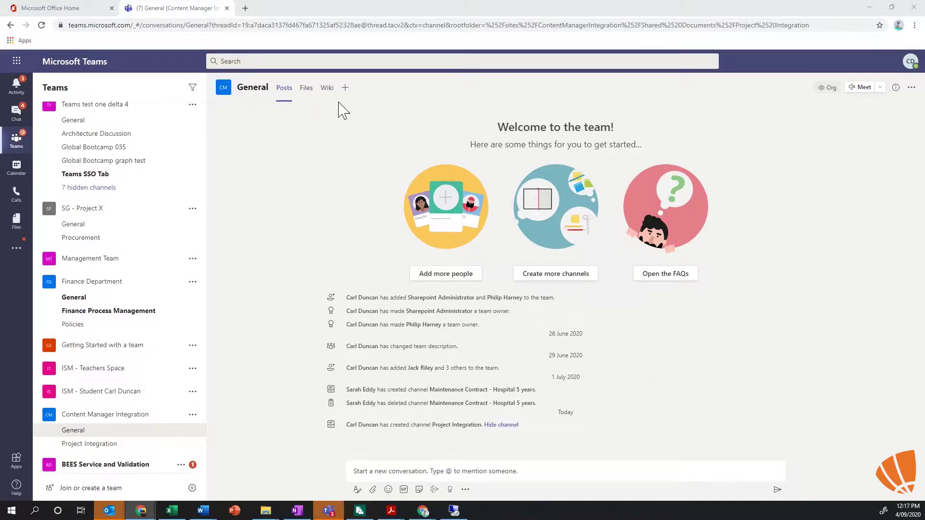
- Open the Project Integration channel under the Content Manager Integration team
{"action": "left_click", "coordinate": [91, 446]}
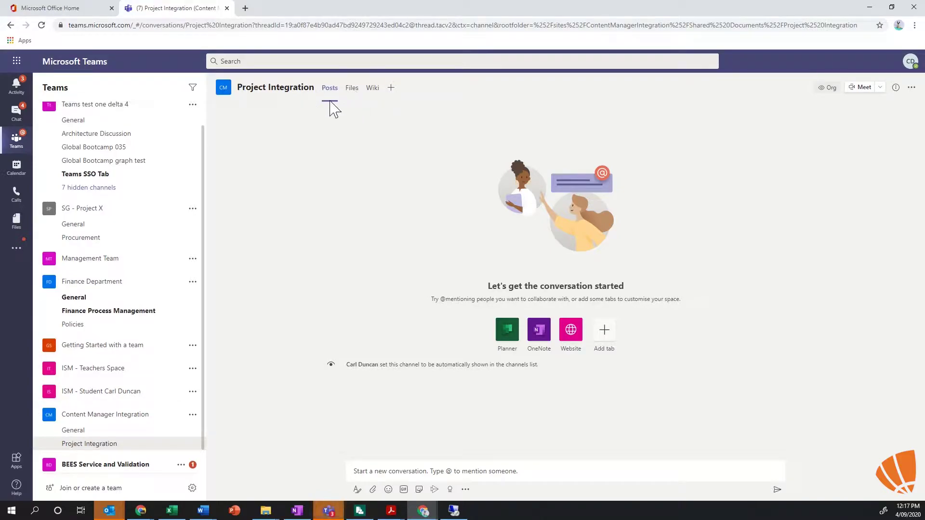
- Show the channel's files and open the empty Income Statements folder
{"action": "left_click", "coordinate": [354, 90]}
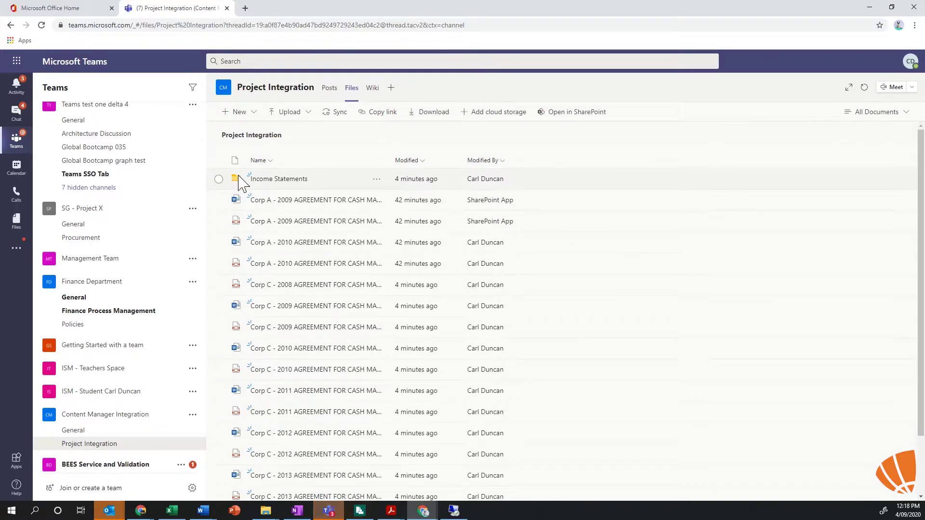
{"action": "left_click", "coordinate": [277, 180]}
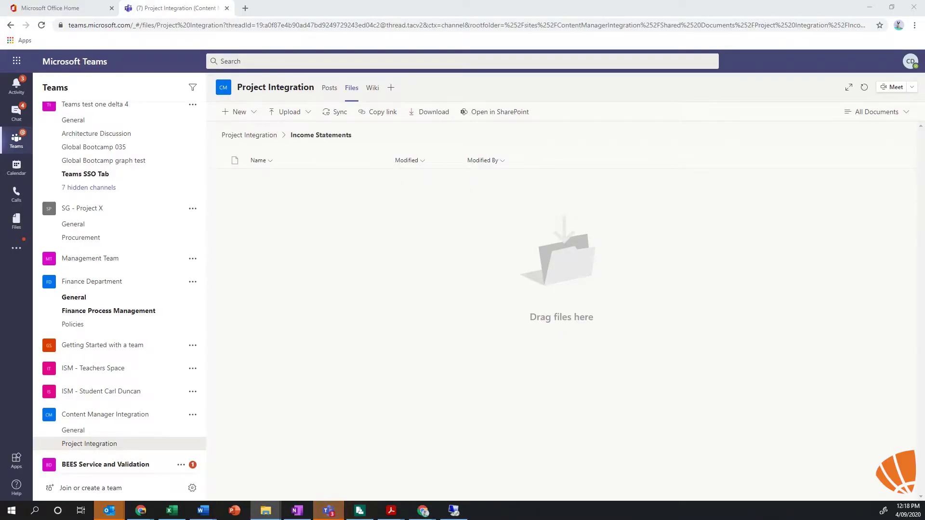
- Add Corp A income statement 30Sept2008 PDF and XLS to the folder, then open it in SharePoint
{"action": "left_click_drag", "start_coordinate": [217, 324], "coordinate": [372, 306]}
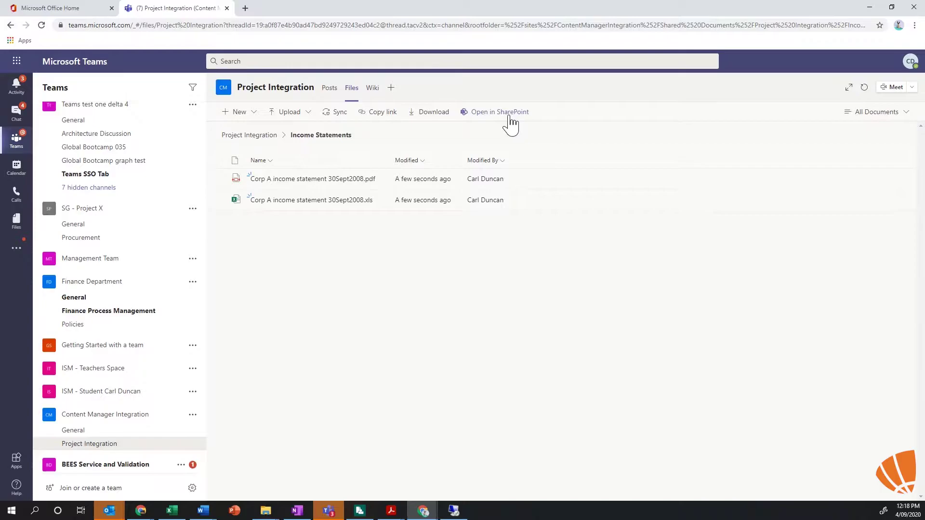
{"action": "left_click", "coordinate": [885, 117]}
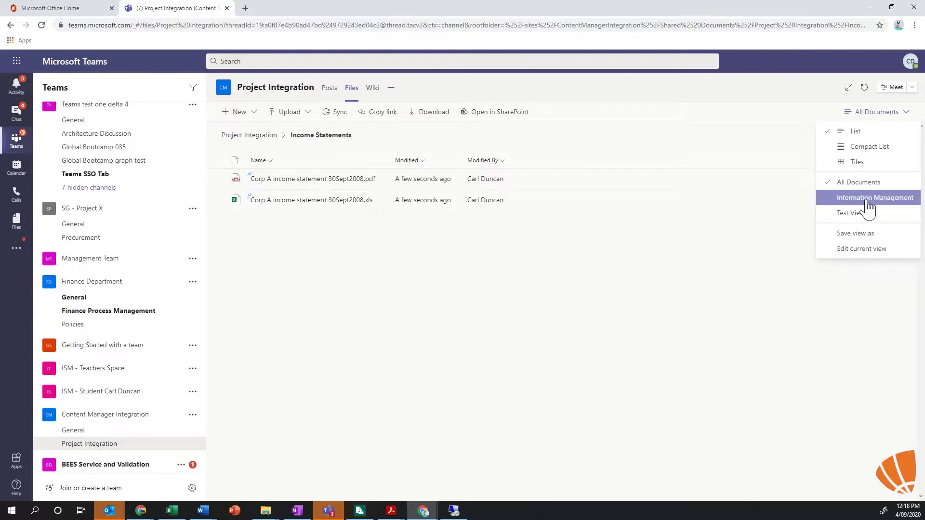
{"action": "left_click", "coordinate": [598, 334]}
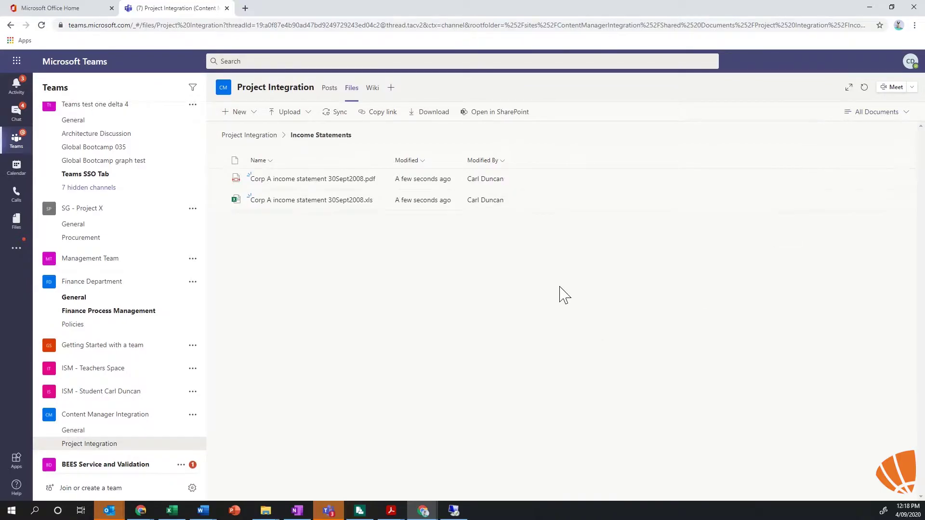
{"action": "left_click", "coordinate": [492, 113]}
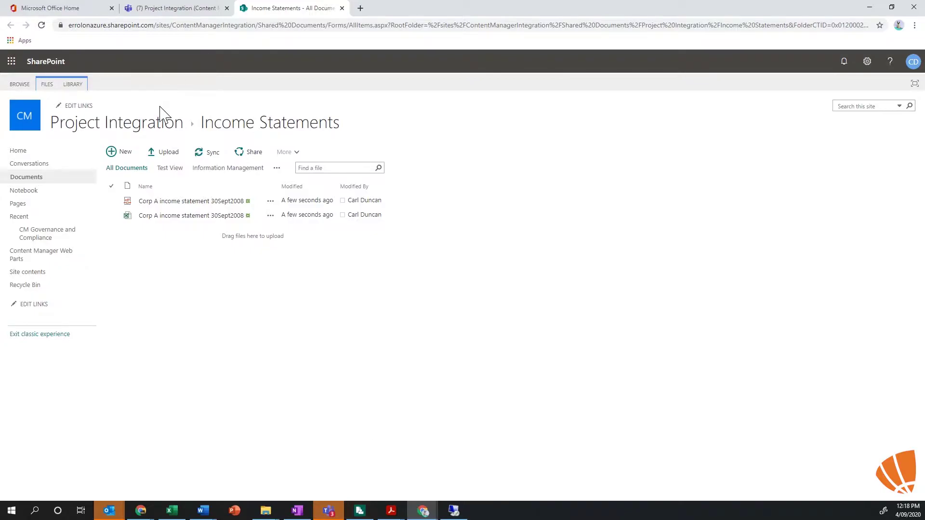
- Choose Manage with Content Manager for the income statement PDF from the FILES ribbon
{"action": "left_click", "coordinate": [114, 205]}
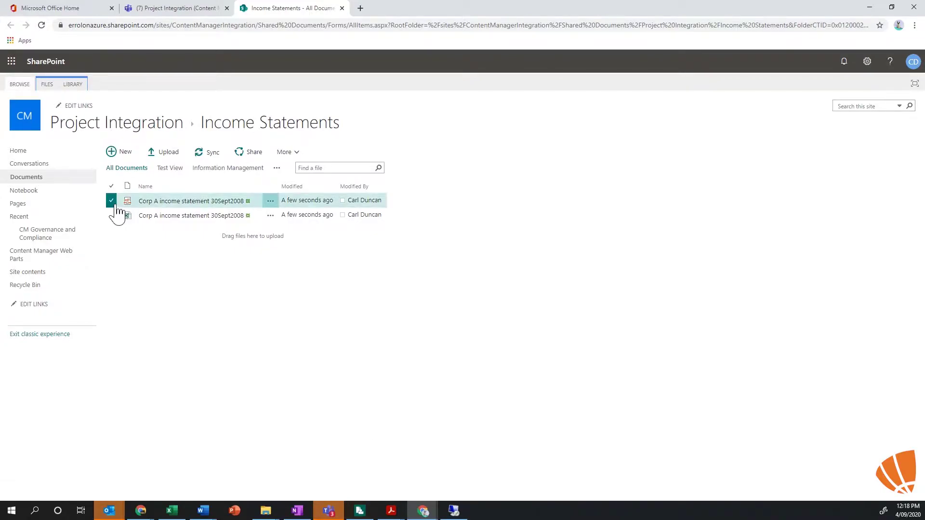
{"action": "left_click", "coordinate": [48, 85]}
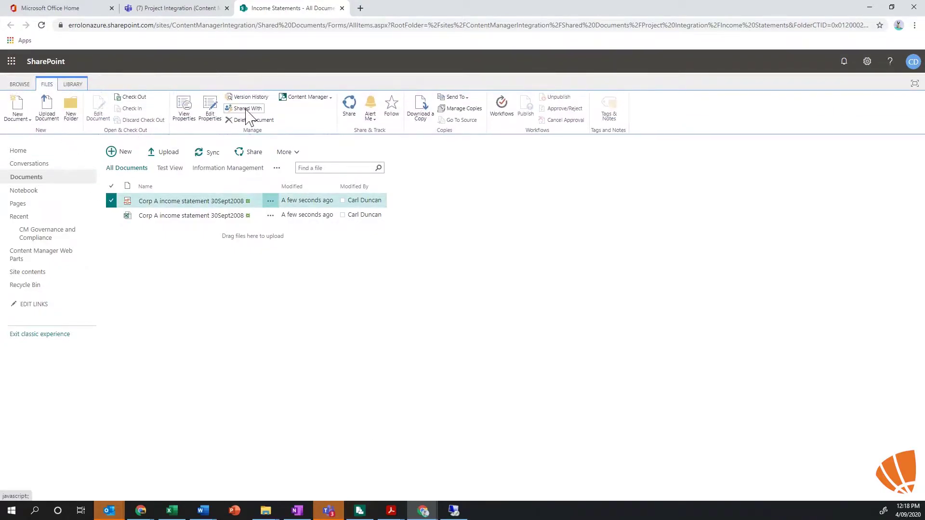
{"action": "left_click", "coordinate": [309, 100]}
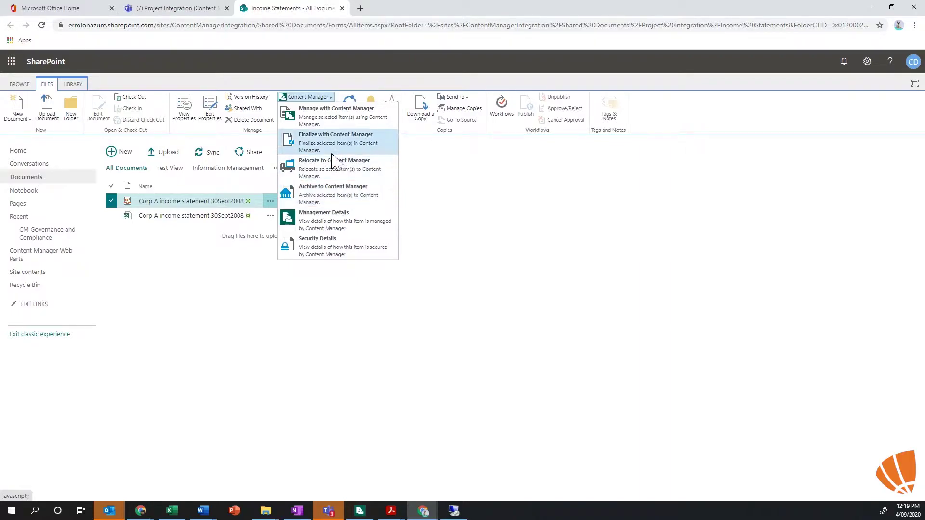
{"action": "left_click", "coordinate": [338, 118]}
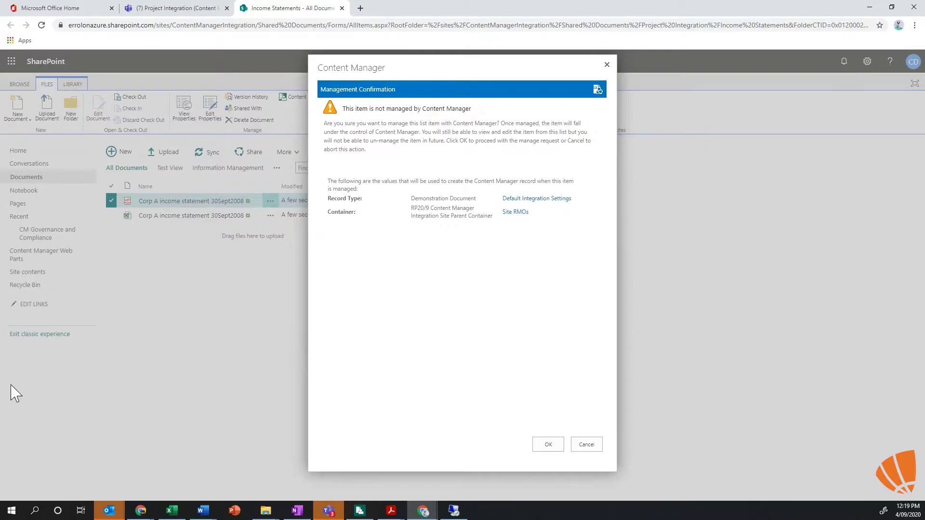
- Confirm Content Manager management of the PDF and reload the library to show SharePoint App as modifier
{"action": "left_click", "coordinate": [550, 448]}
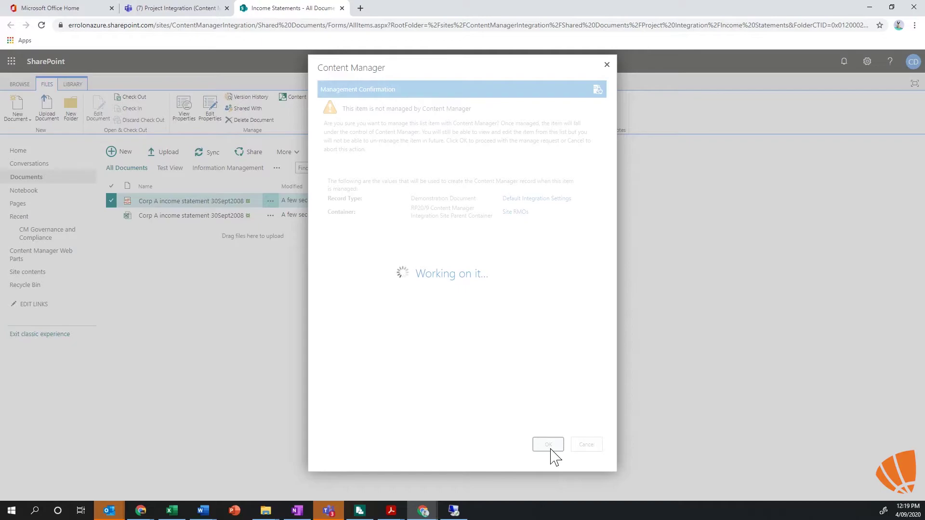
{"action": "left_click", "coordinate": [607, 65]}
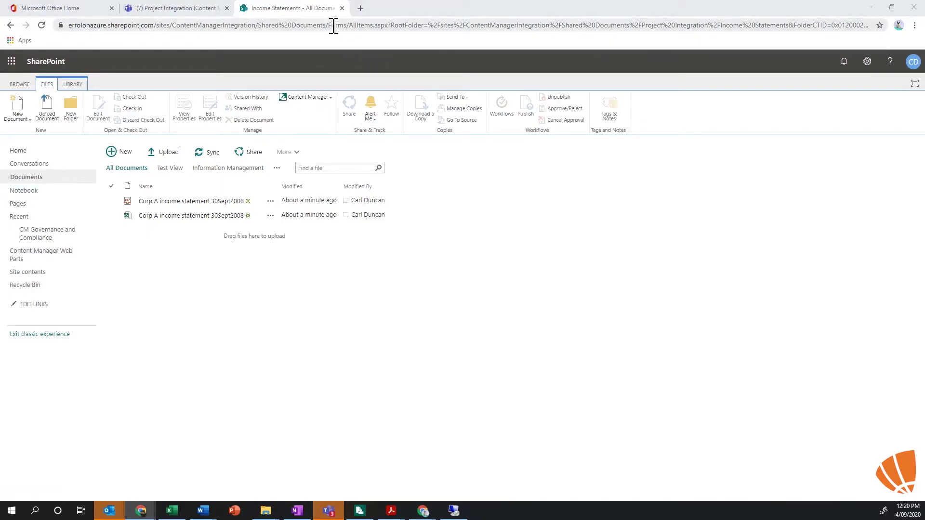
{"action": "left_click", "coordinate": [258, 203]}
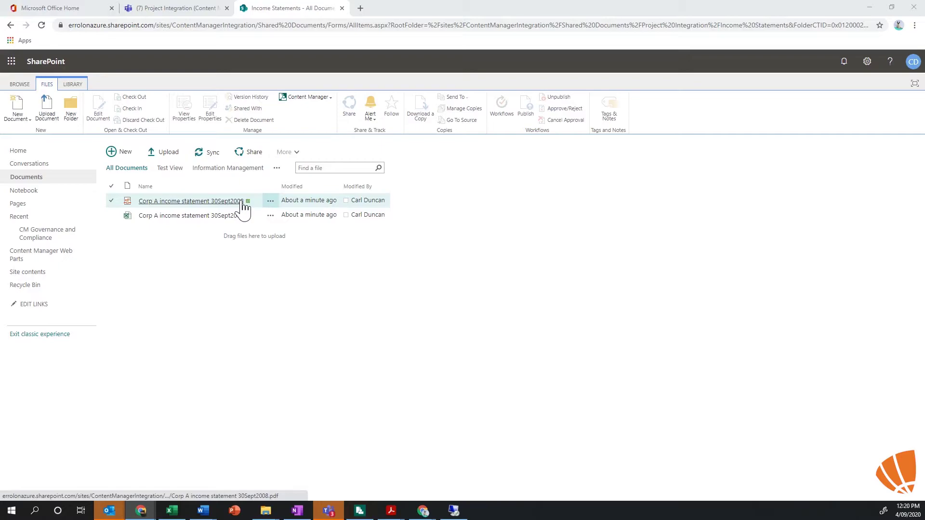
{"action": "left_click", "coordinate": [349, 29]}
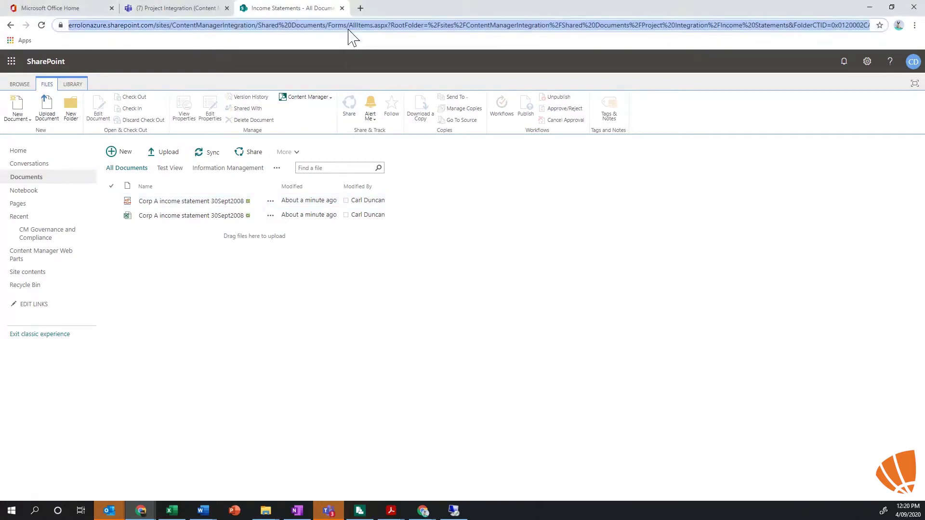
{"action": "key", "text": "Return"}
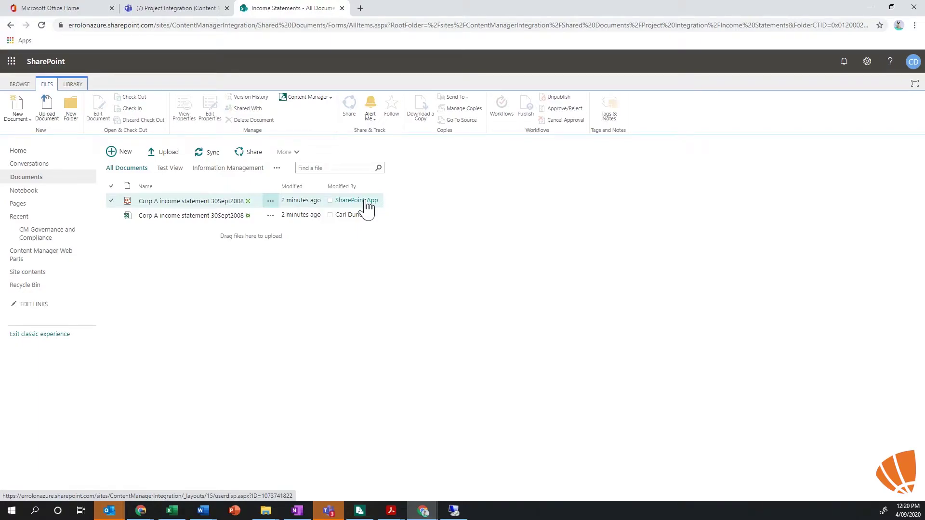
- Check Content Manager record G20/88's details, then bring the SharePoint library back
{"action": "left_click", "coordinate": [454, 511]}
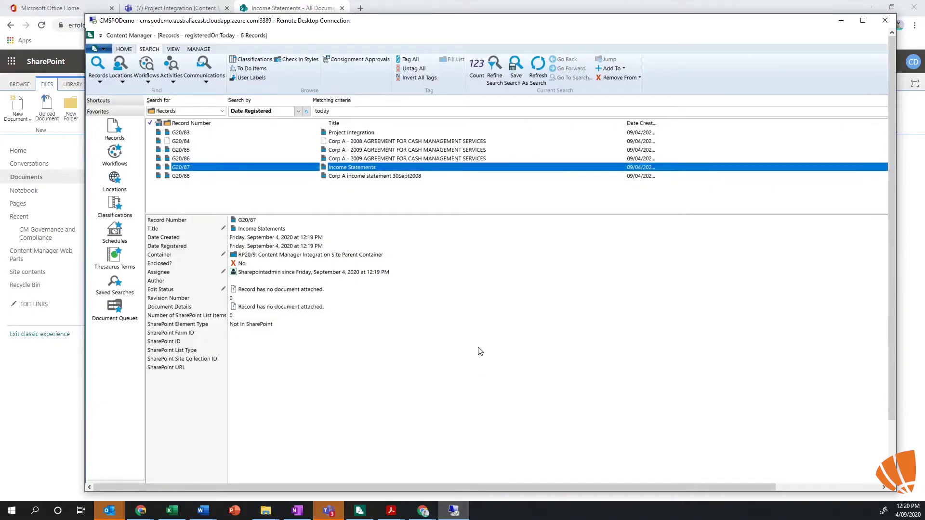
{"action": "left_click", "coordinate": [538, 70]}
{"action": "left_click", "coordinate": [355, 167]}
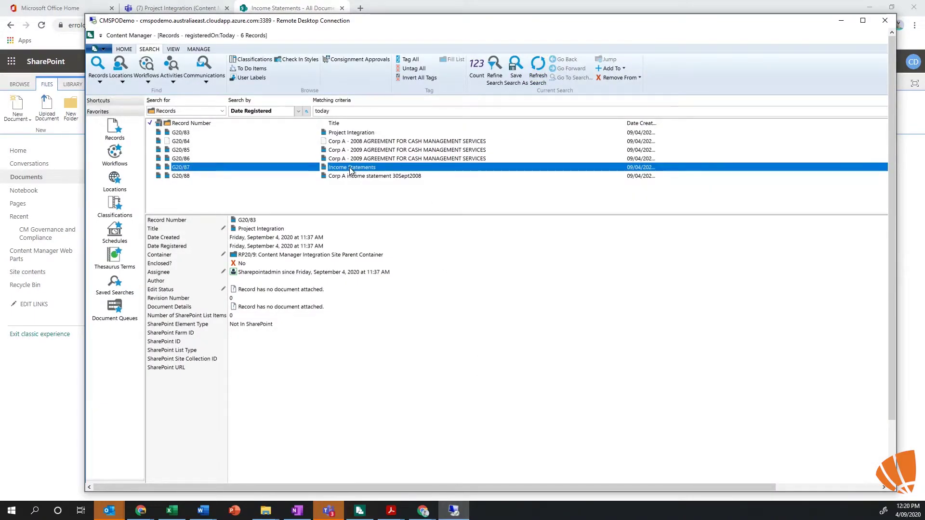
{"action": "left_click", "coordinate": [361, 176]}
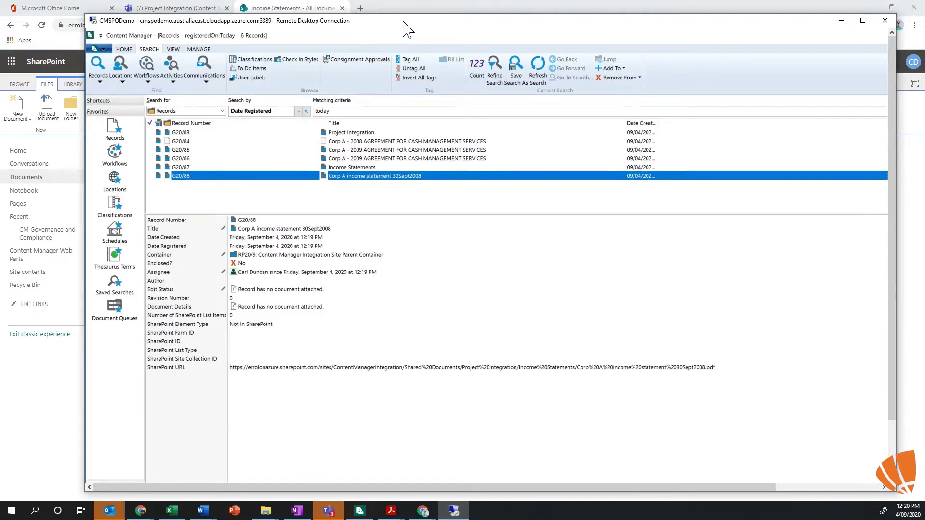
{"action": "left_click_drag", "start_coordinate": [405, 22], "coordinate": [490, 33]}
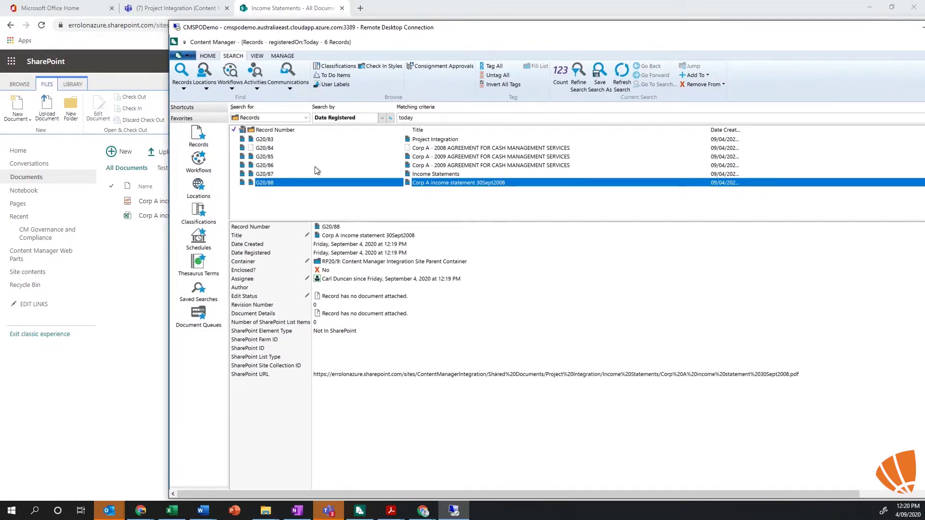
{"action": "left_click", "coordinate": [136, 292]}
- Submit the income statement PDF for Relocate to Content Manager and close the confirmation
{"action": "left_click", "coordinate": [112, 201]}
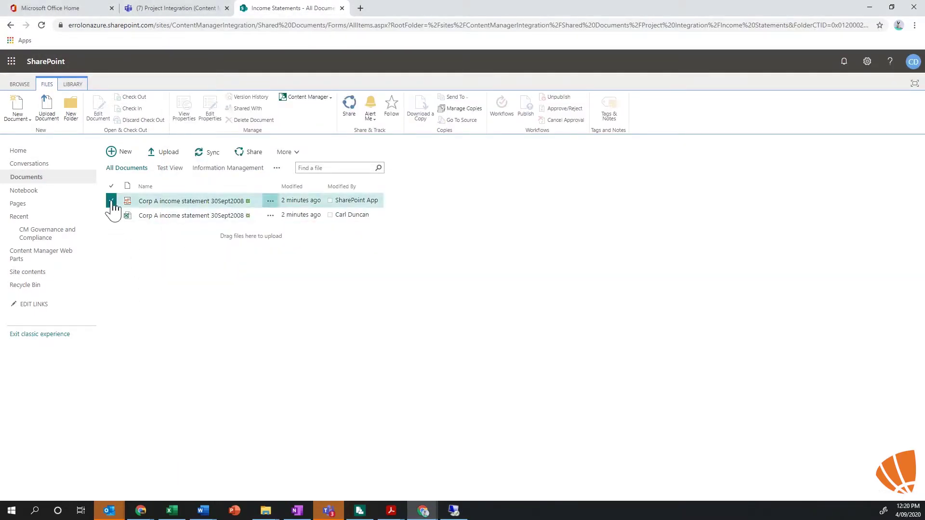
{"action": "left_click", "coordinate": [308, 97]}
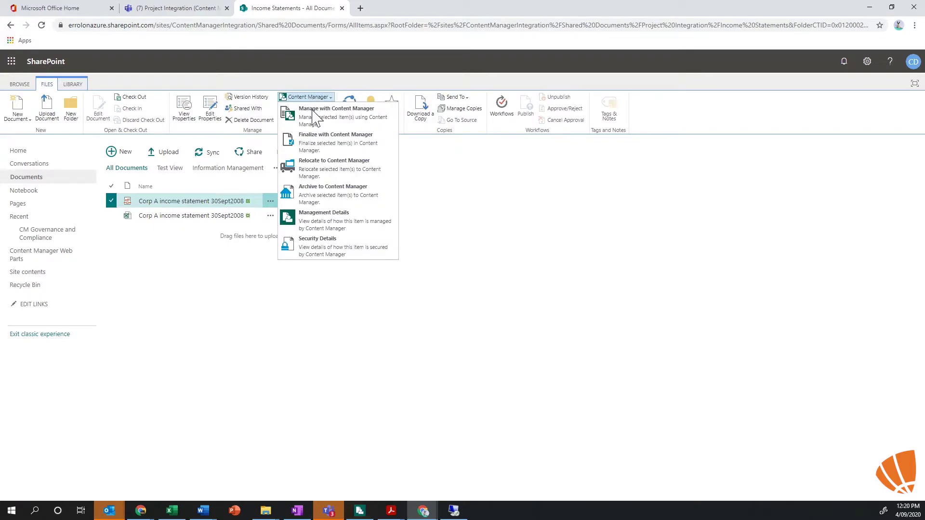
{"action": "left_click", "coordinate": [321, 174]}
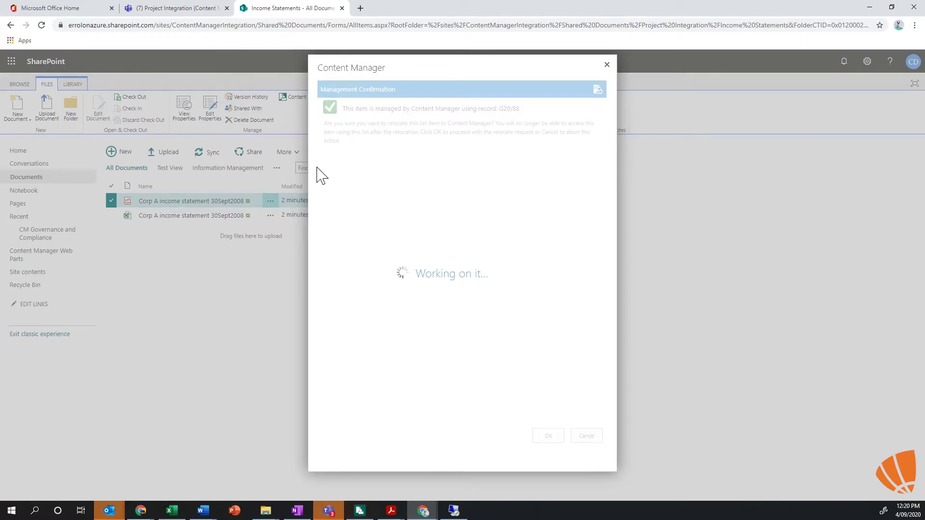
{"action": "left_click", "coordinate": [553, 436]}
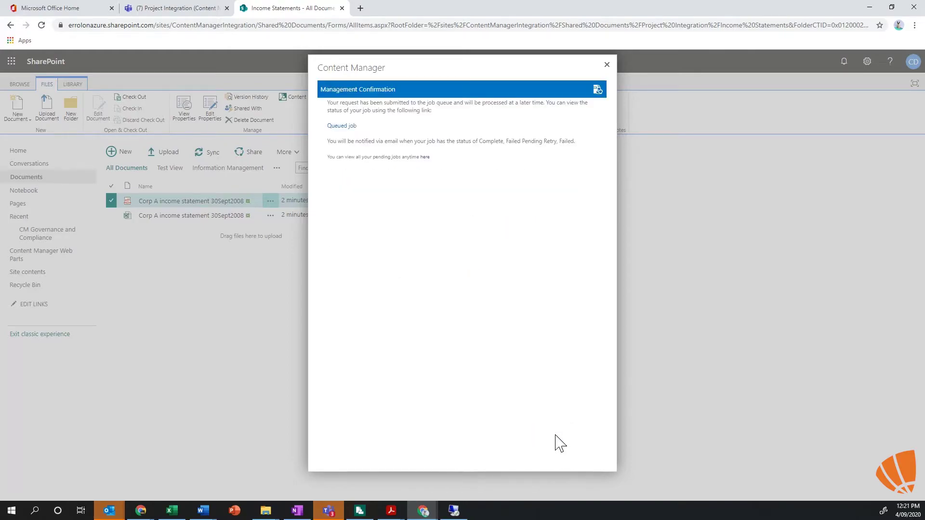
{"action": "left_click", "coordinate": [606, 65]}
- Verify record G20/88 now stores the 9.3 KB PDF at revision 1 by previewing the Corp. A statement
{"action": "key", "text": "alt+Tab"}
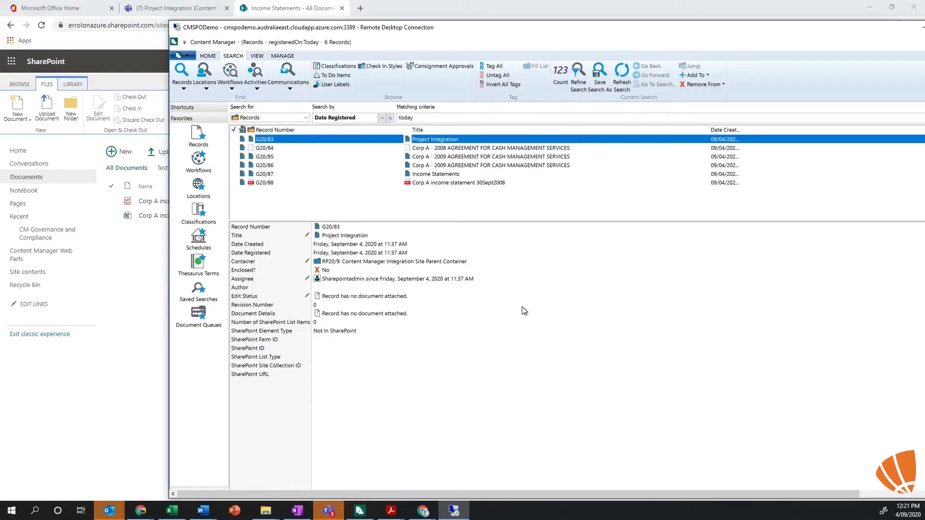
{"action": "left_click", "coordinate": [451, 184]}
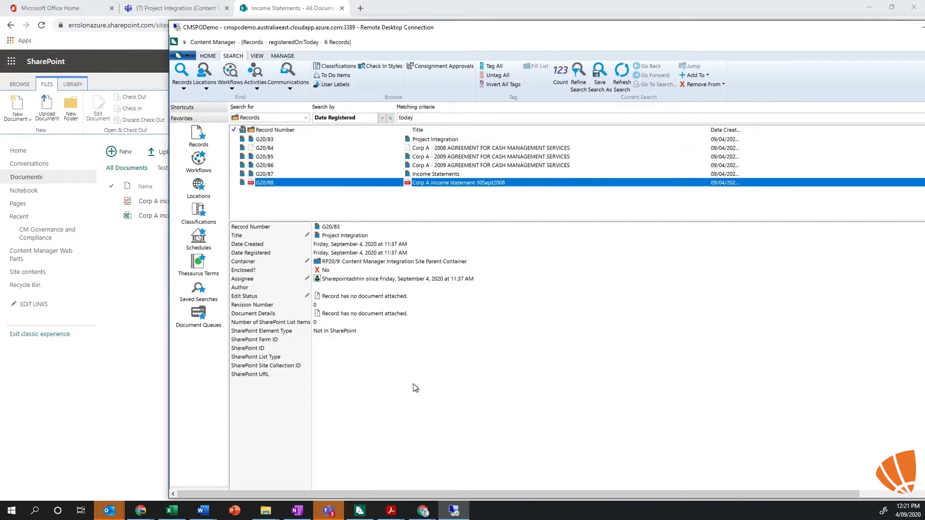
{"action": "left_click_drag", "start_coordinate": [588, 28], "coordinate": [566, 17]}
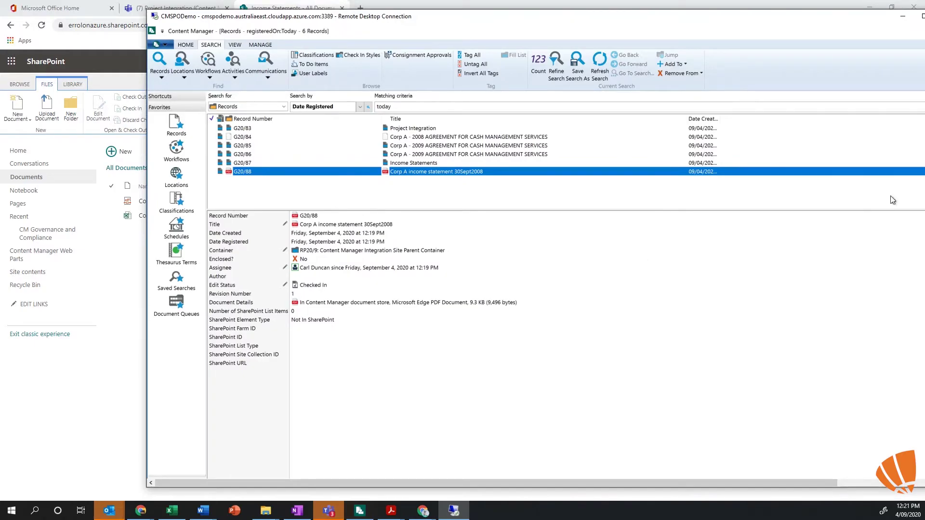
{"action": "left_click_drag", "start_coordinate": [759, 18], "coordinate": [666, 11]}
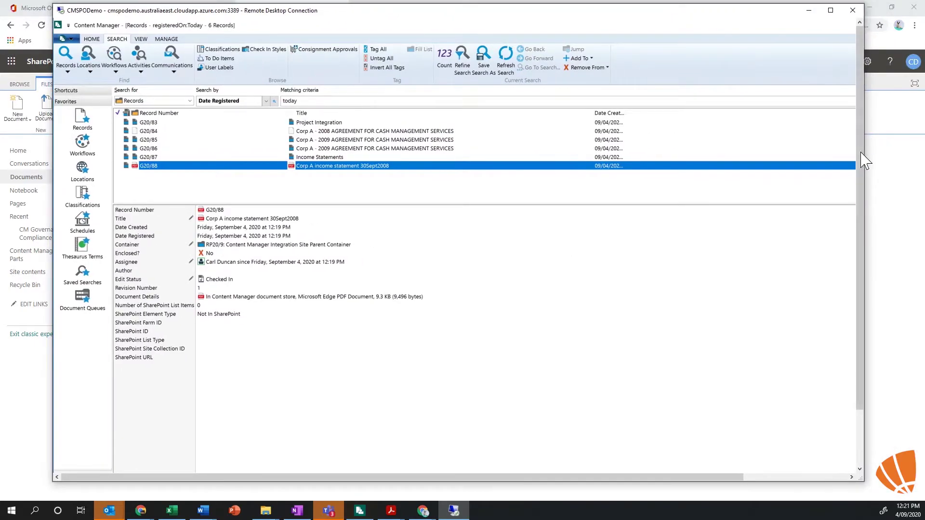
{"action": "left_click_drag", "start_coordinate": [860, 155], "coordinate": [859, 209]}
{"action": "left_click", "coordinate": [175, 440]}
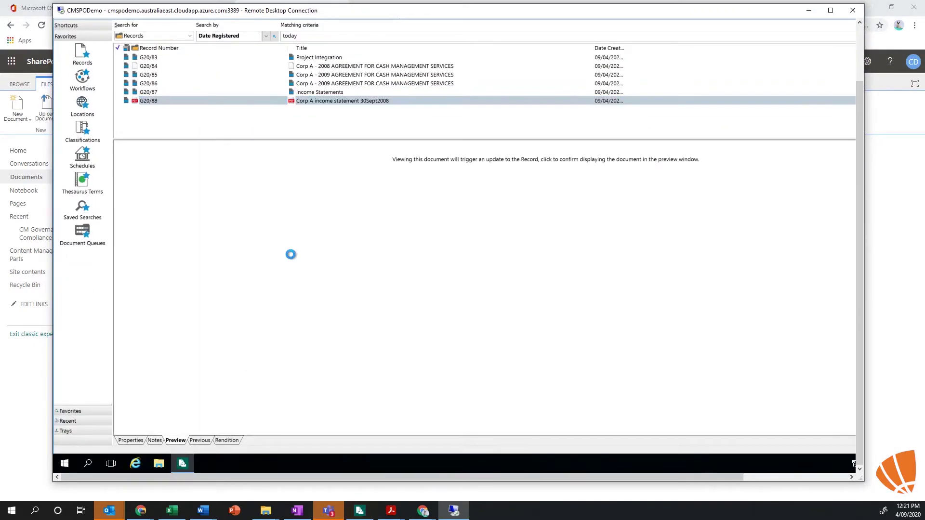
{"action": "left_click", "coordinate": [291, 256]}
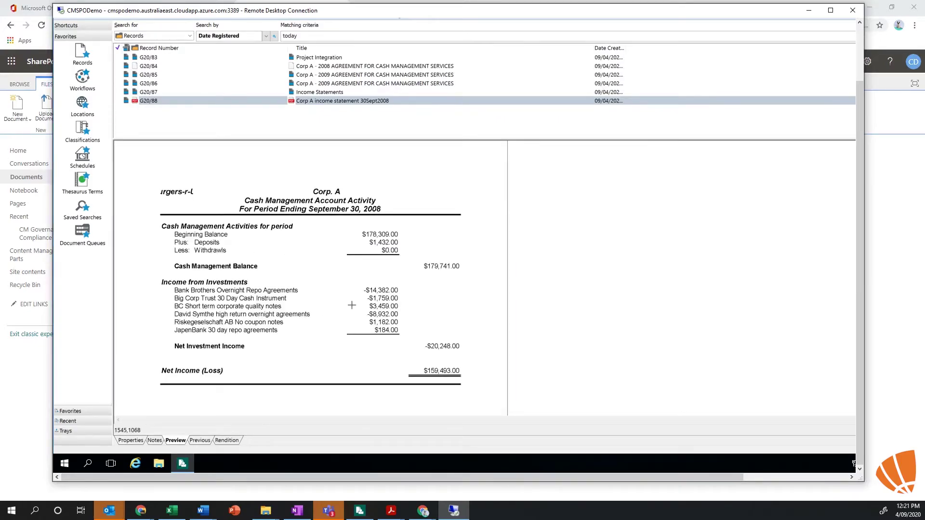
{"action": "left_click", "coordinate": [133, 440]}
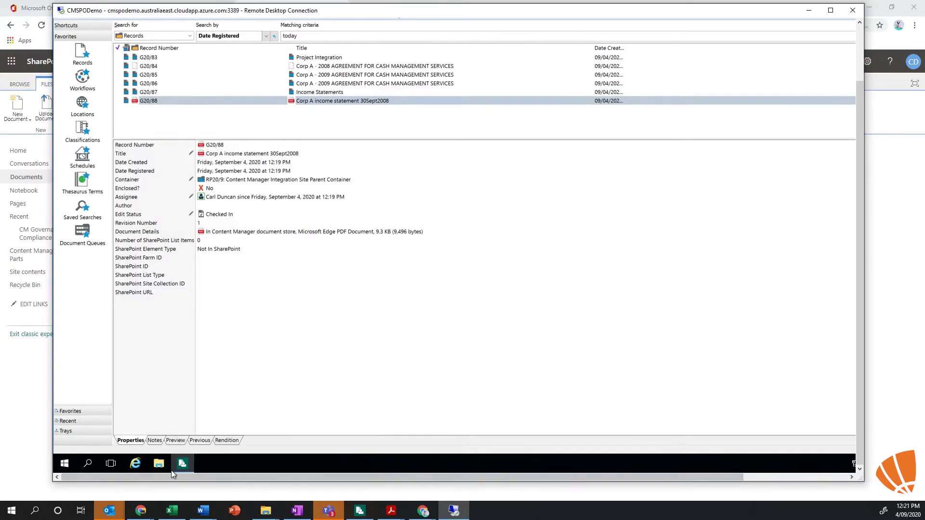
- Reload the SharePoint Income Statements library, then return to the Teams Project Integration tab
{"action": "left_click", "coordinate": [18, 393]}
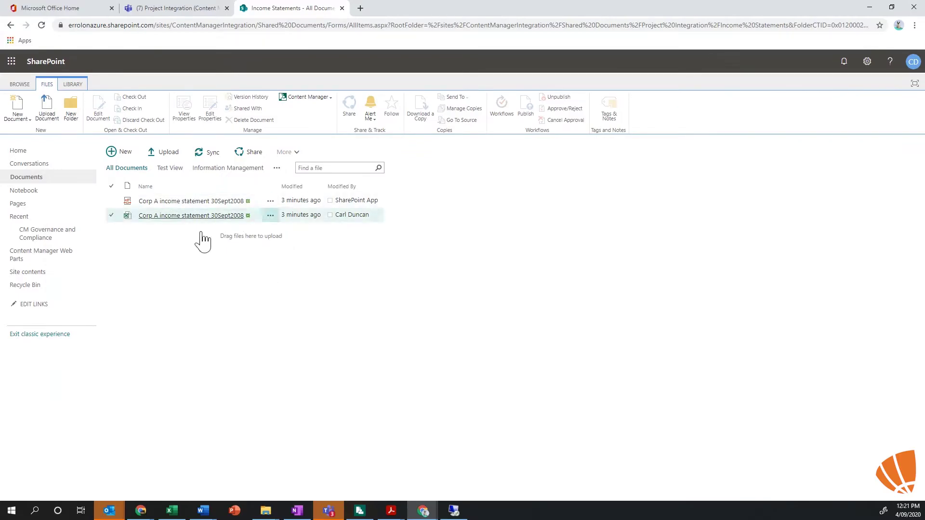
{"action": "left_click", "coordinate": [327, 26]}
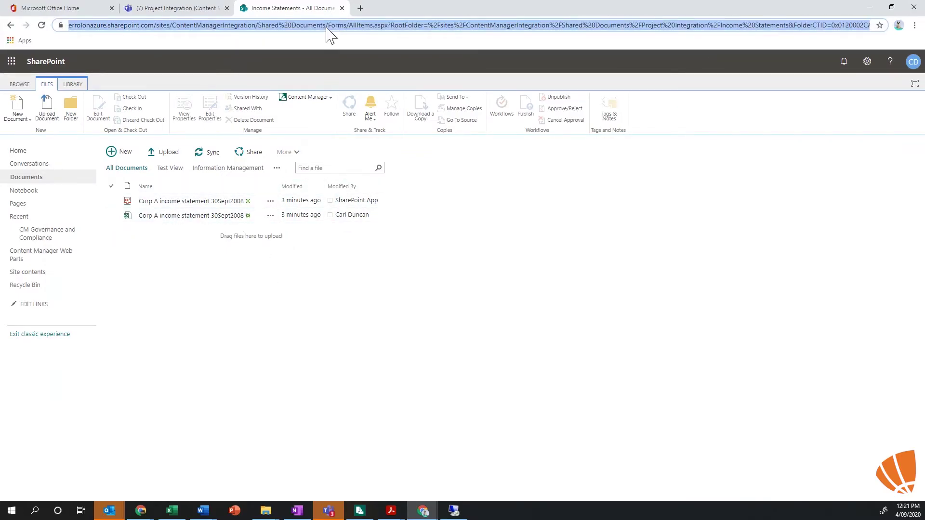
{"action": "key", "text": "Return"}
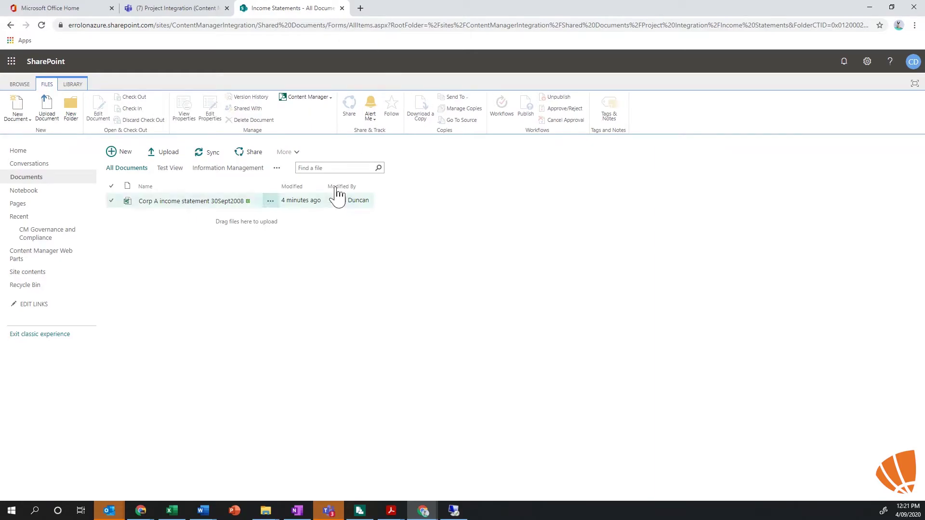
{"action": "left_click", "coordinate": [180, 9]}
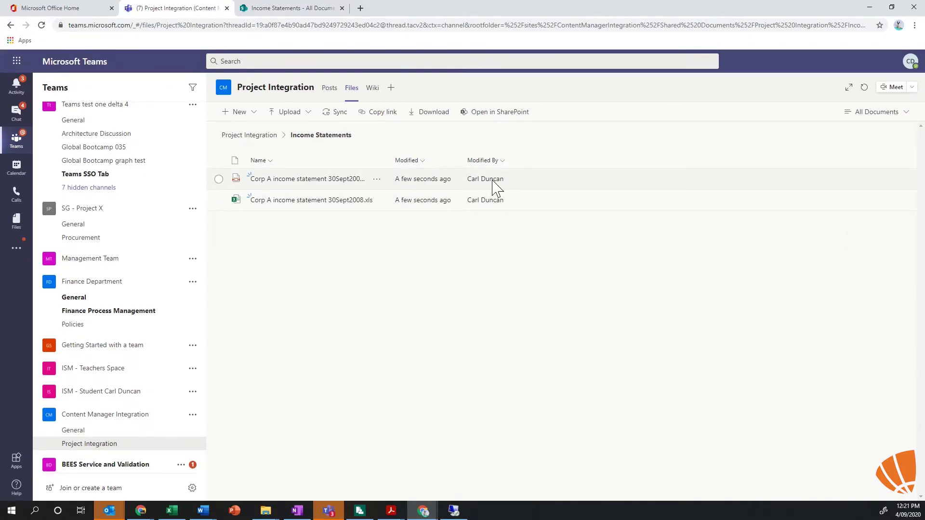
- Refresh the channel's Files and reopen Income Statements to see only the .xls remaining
{"action": "left_click", "coordinate": [336, 94]}
{"action": "left_click", "coordinate": [349, 92]}
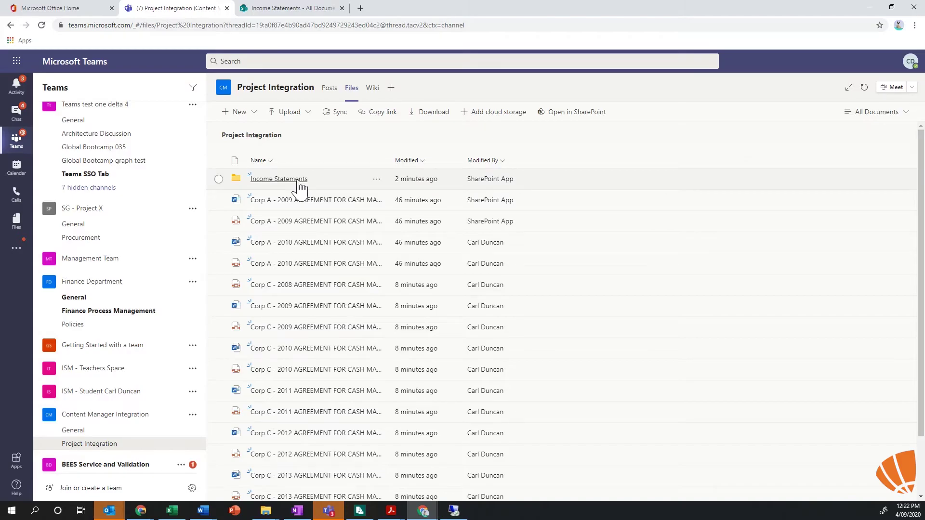
{"action": "left_click", "coordinate": [300, 180]}
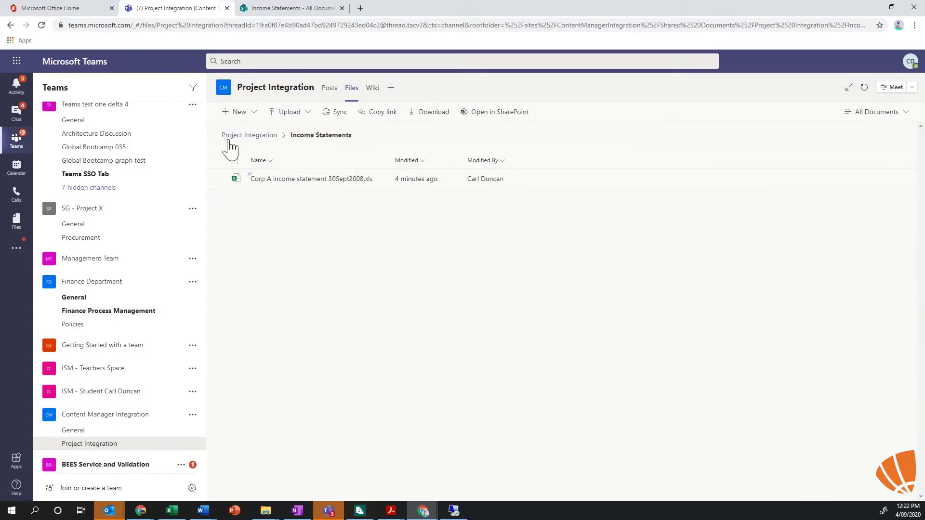